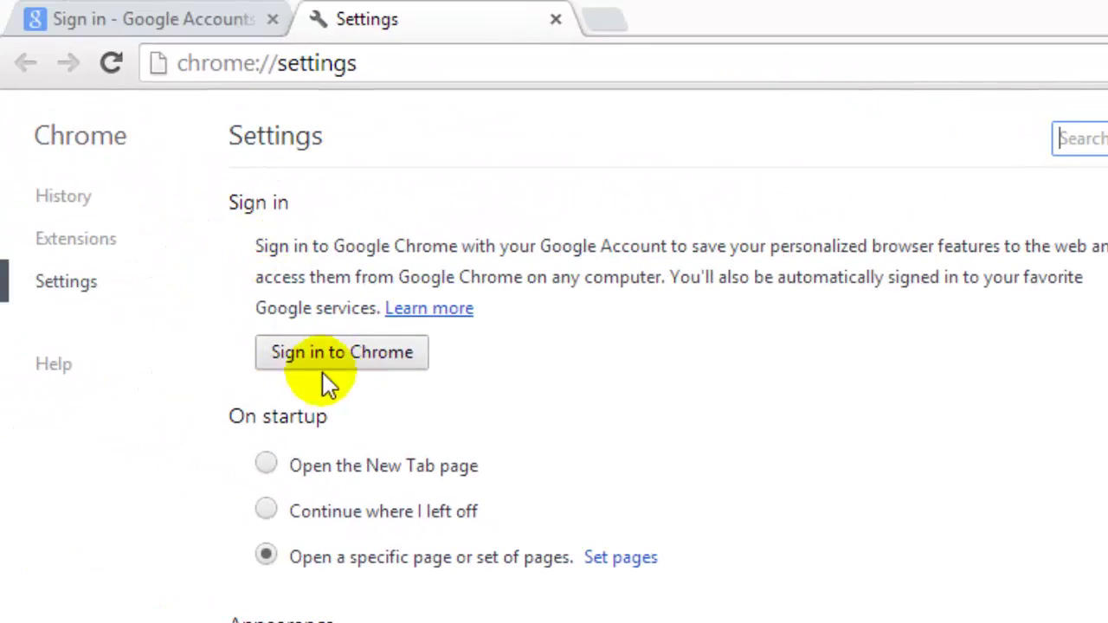
Sign in to Chrome with the Google account e-mail and password, keeping the default sync settings
left_click(367, 364)
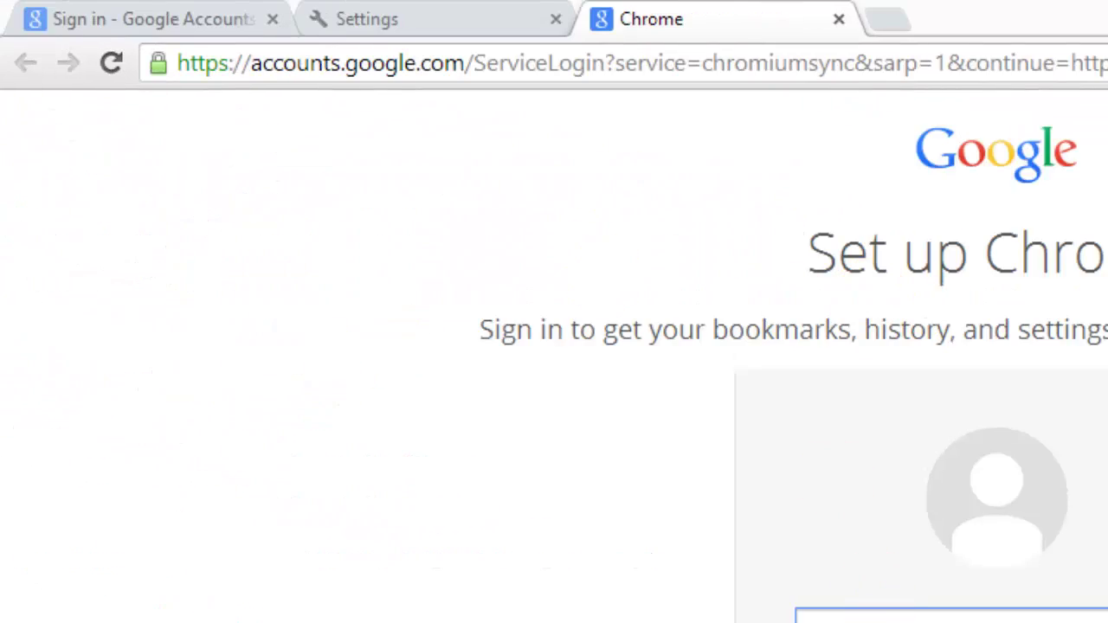
left_click(876, 618)
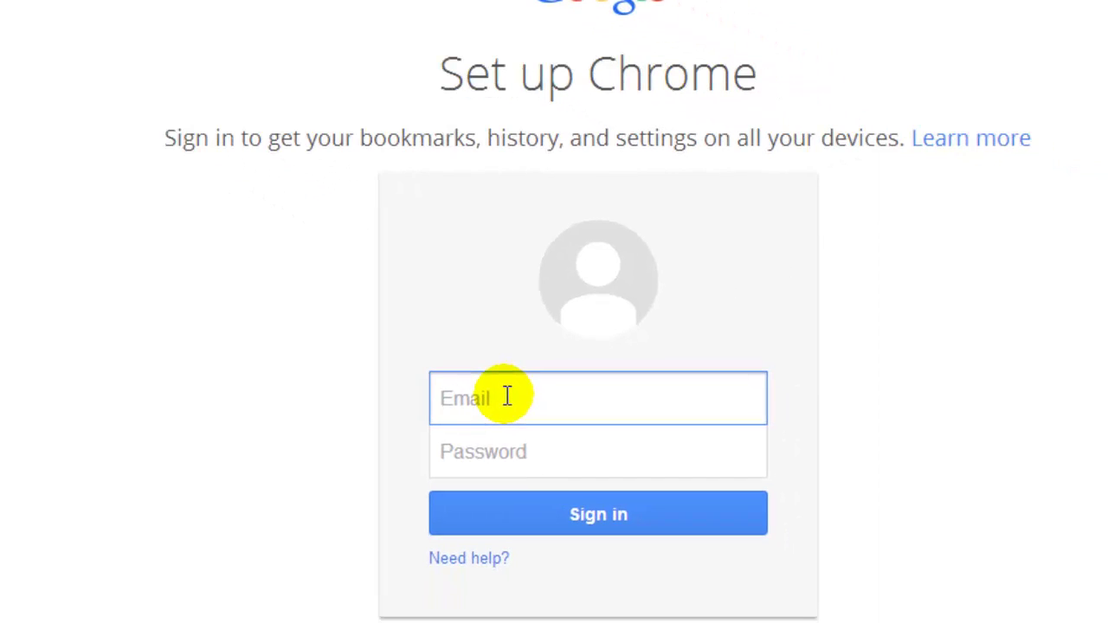
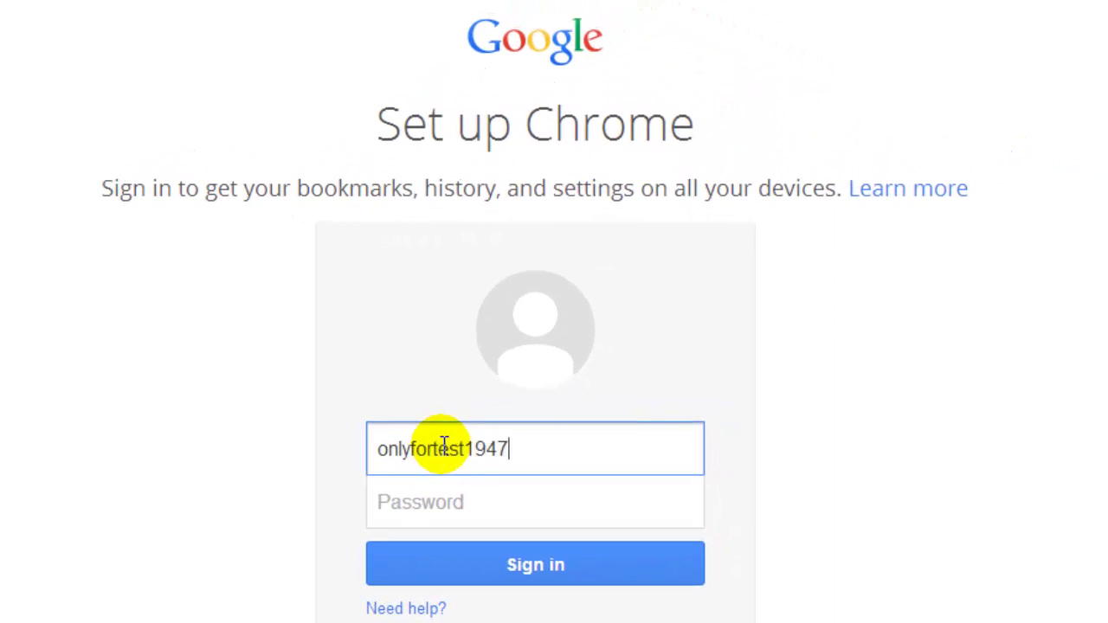
key("Tab")
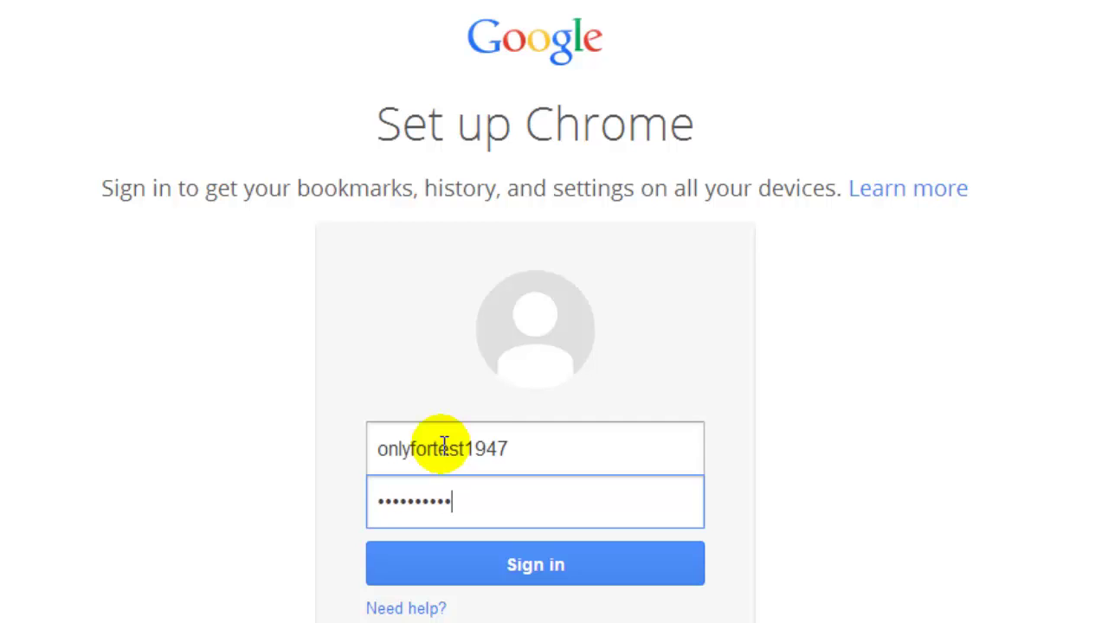
left_click(575, 560)
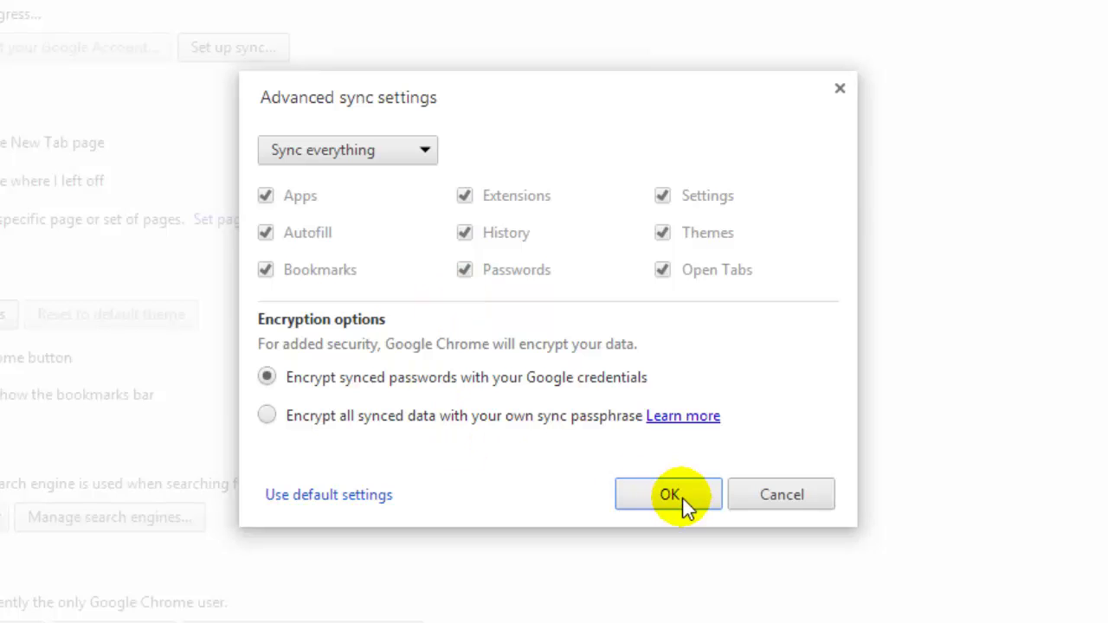
left_click(680, 498)
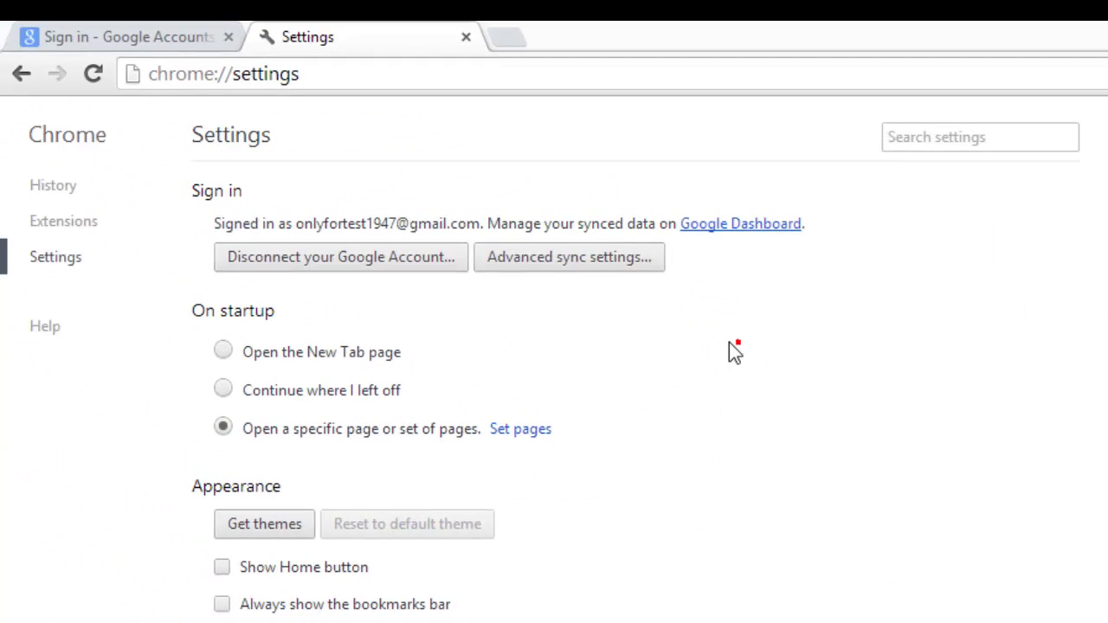
Expand Chrome's advanced settings and open the Google Cloud Print devices management page
left_click_drag(215, 223, 458, 228)
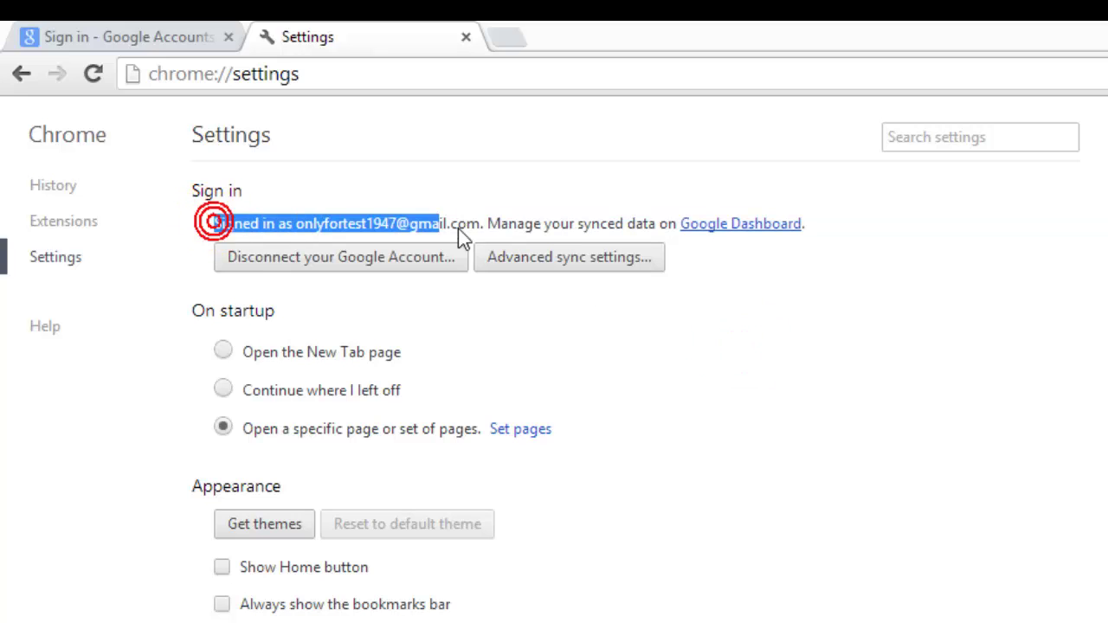
scroll(909, 433, "down", 3)
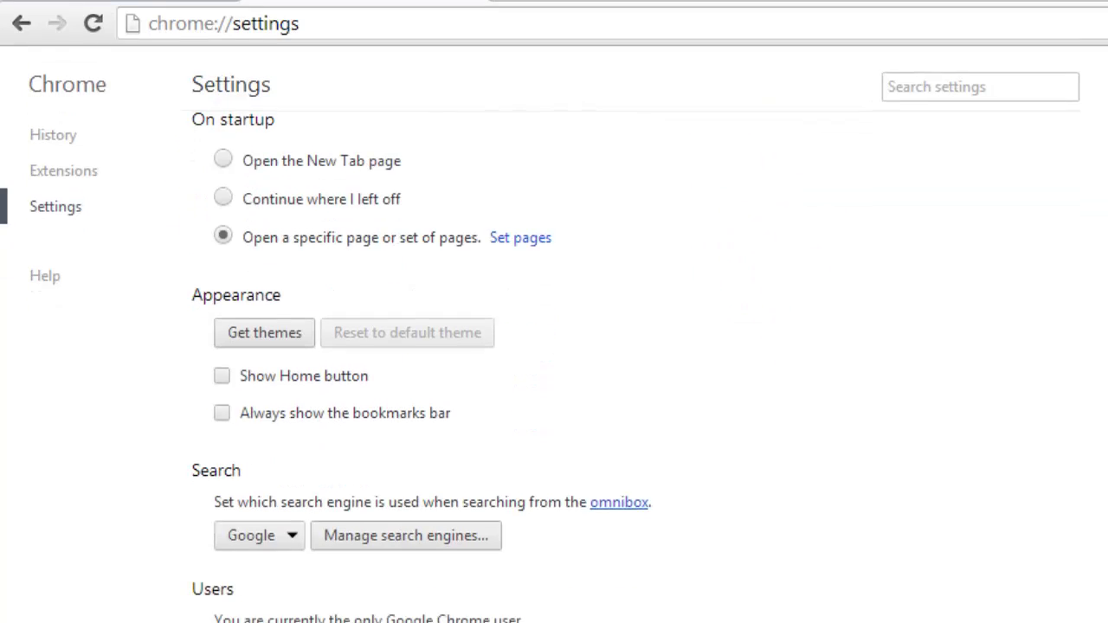
left_click(313, 586)
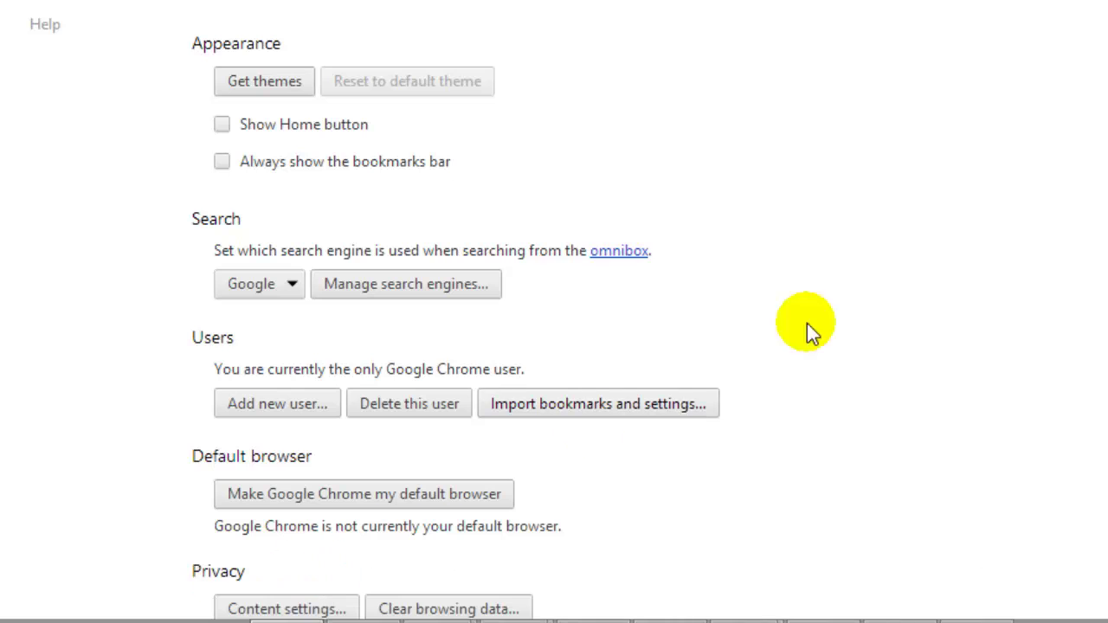
scroll(554, 312, "down", 15)
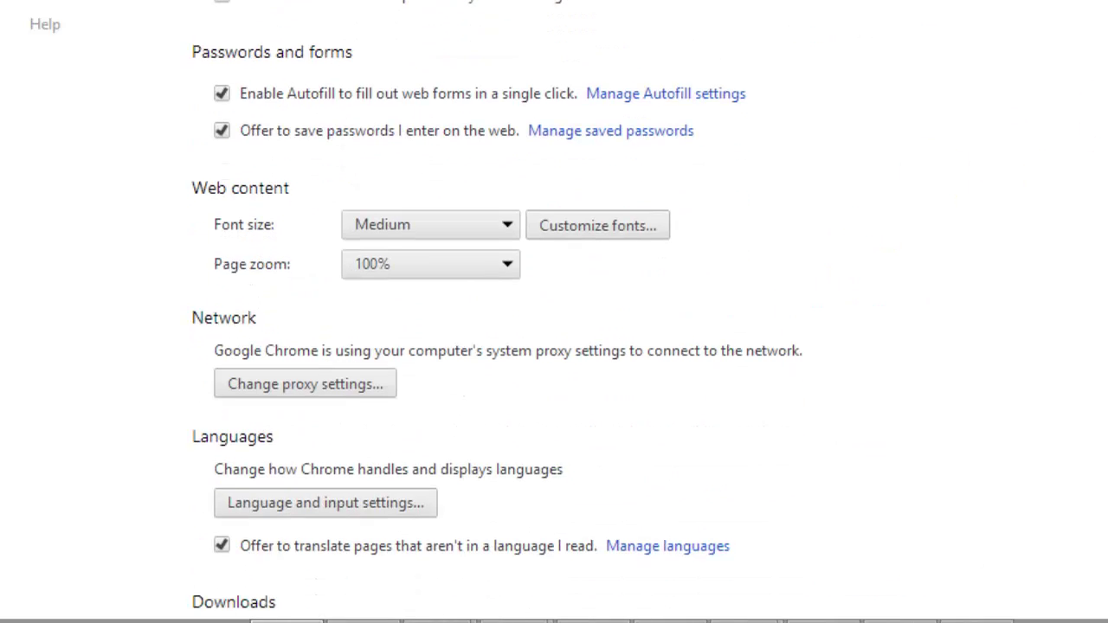
scroll(548, 346, "down", 4)
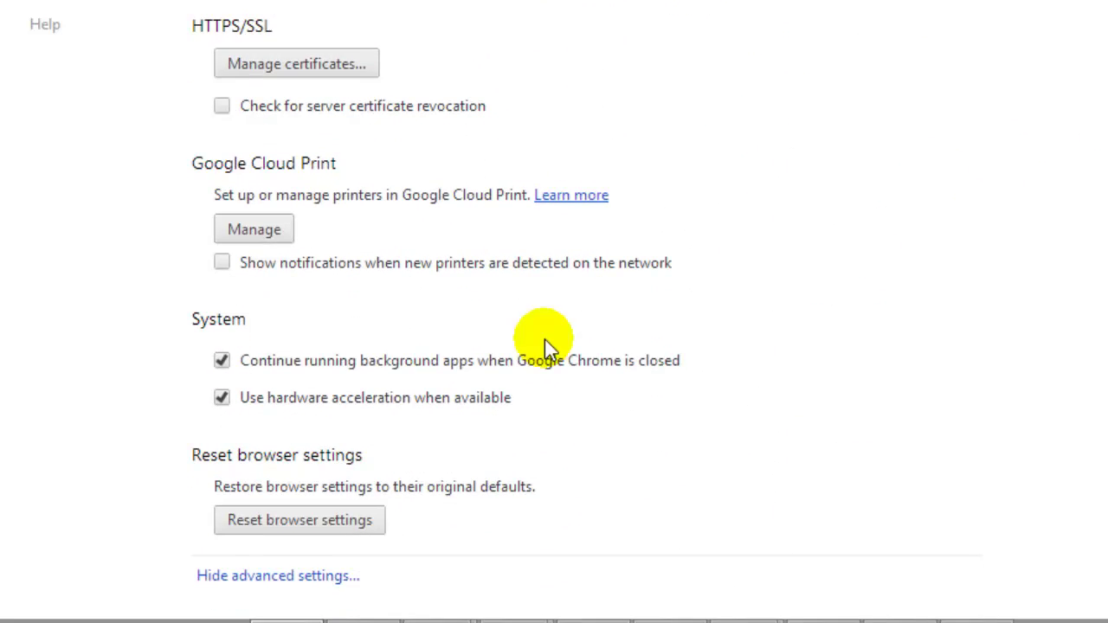
left_click(191, 162)
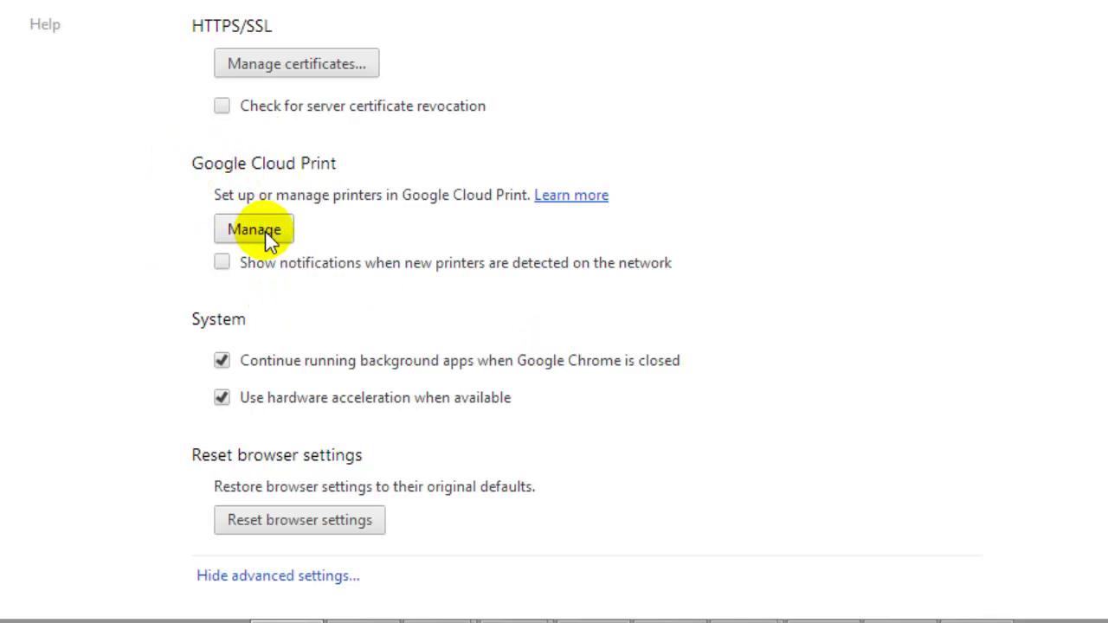
left_click(263, 231)
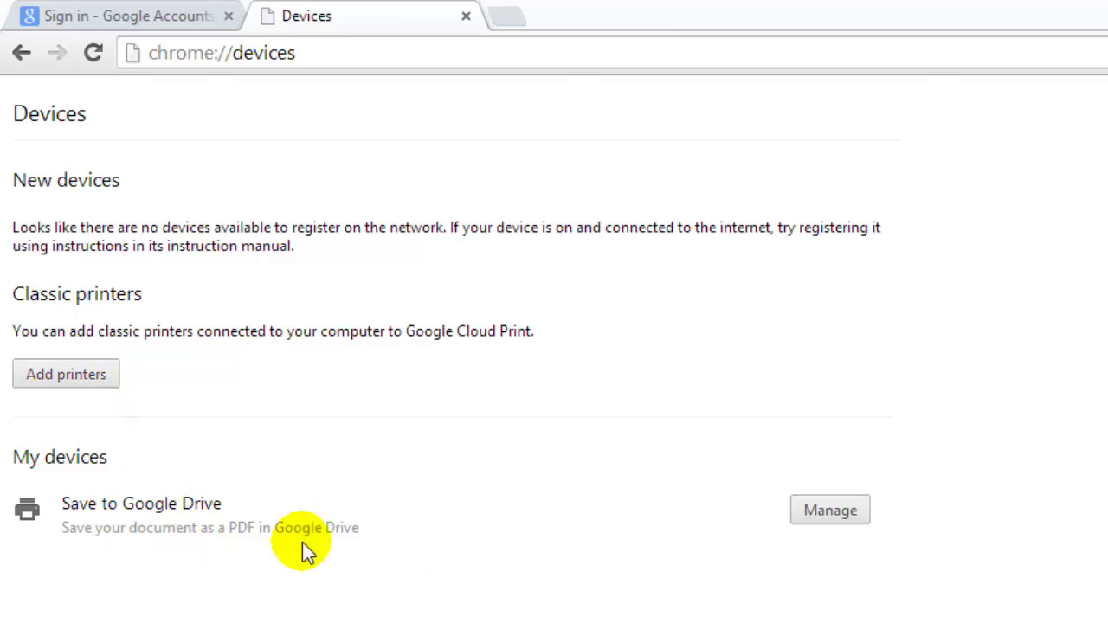
Add all detected classic printers, including Send To OneNote 2013, to Cloud Print
left_click(64, 378)
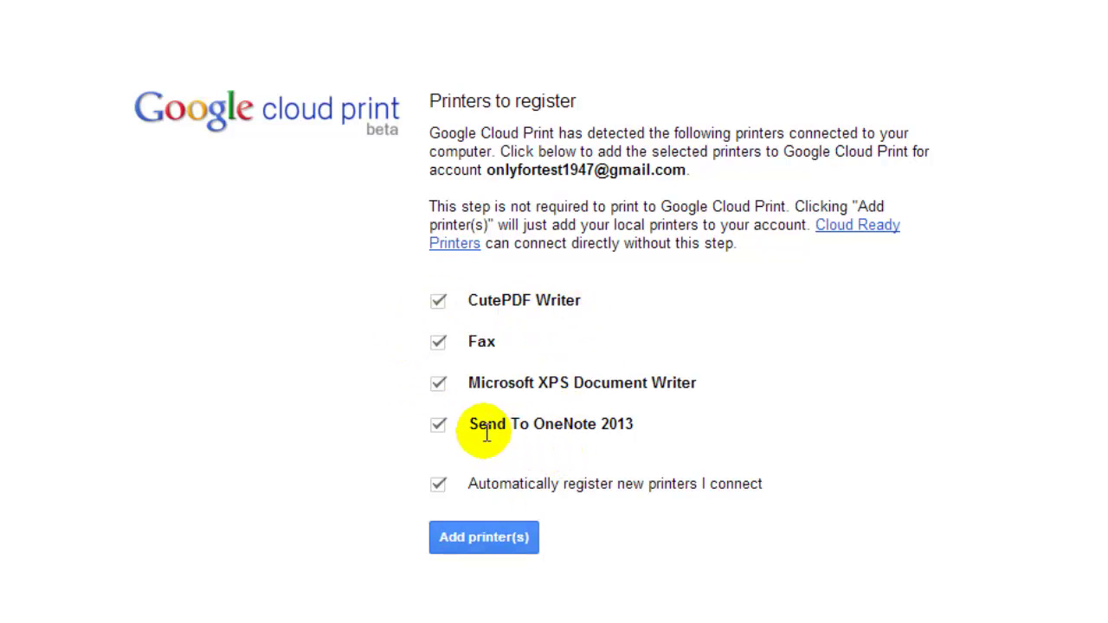
left_click(486, 539)
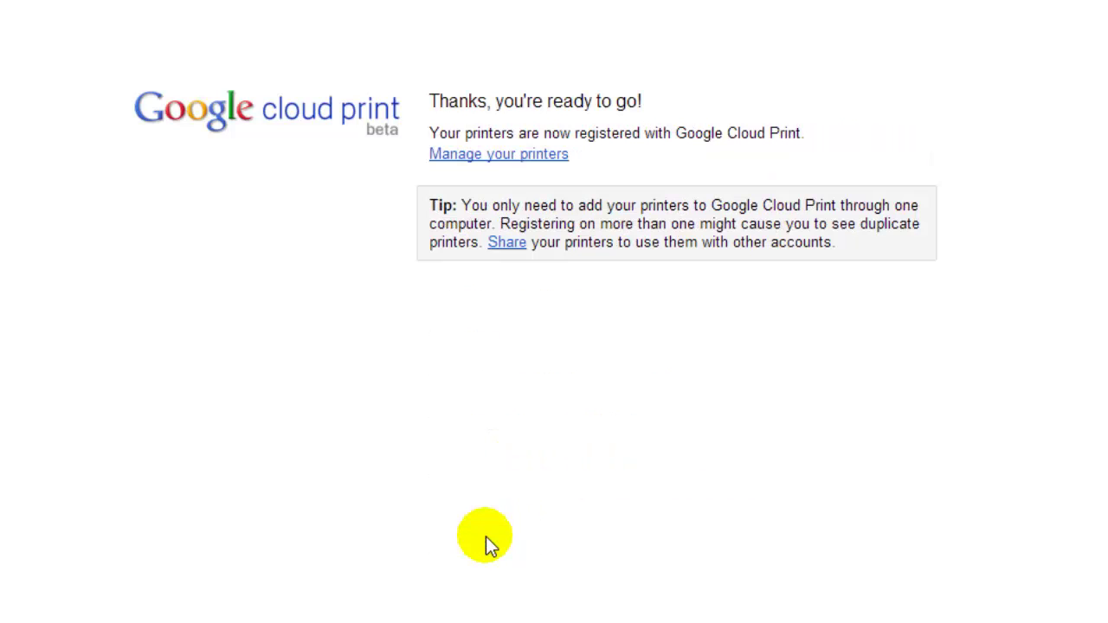
left_click(507, 154)
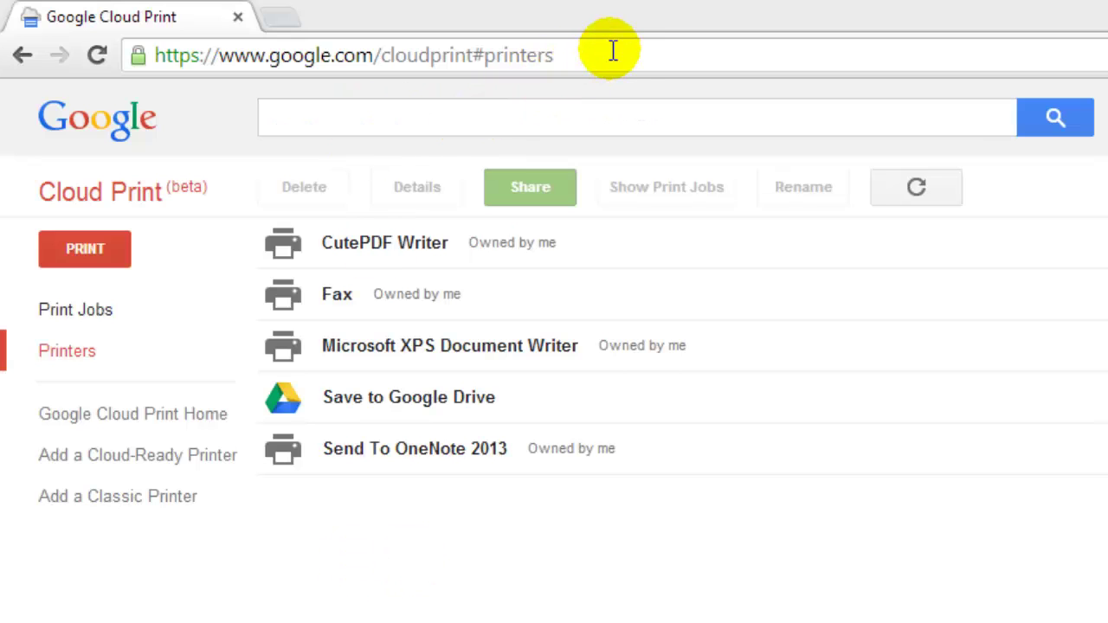
Highlight the cloudprint#printers address and select the Send To OneNote 2013 printer
left_click_drag(625, 58, 441, 56)
left_click_drag(199, 7, 173, 11)
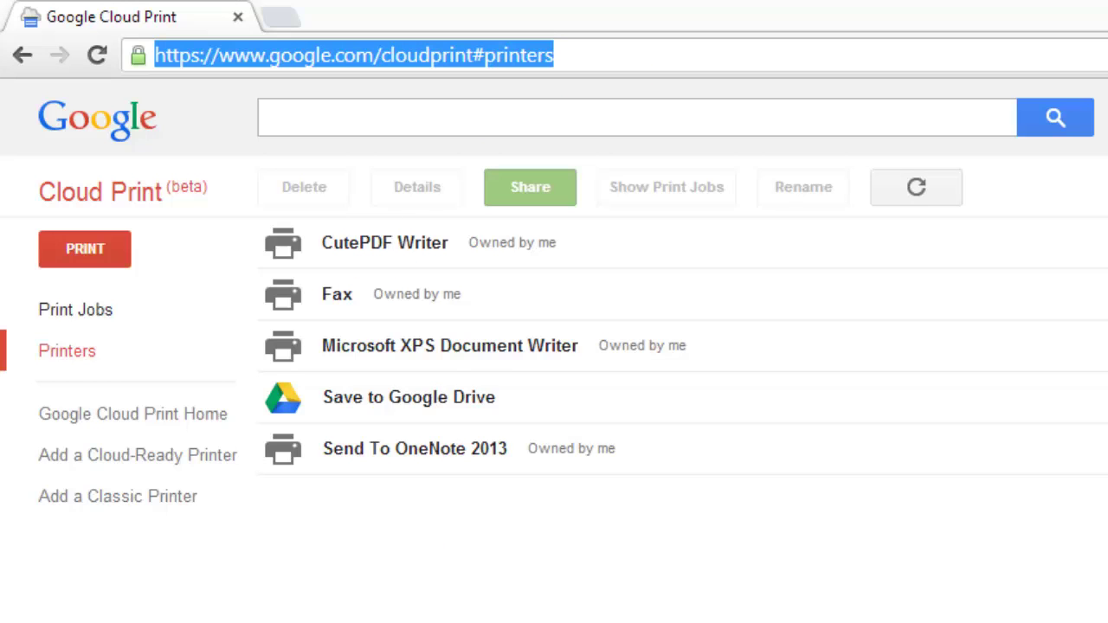
left_click(582, 50)
left_click_drag(380, 56, 573, 75)
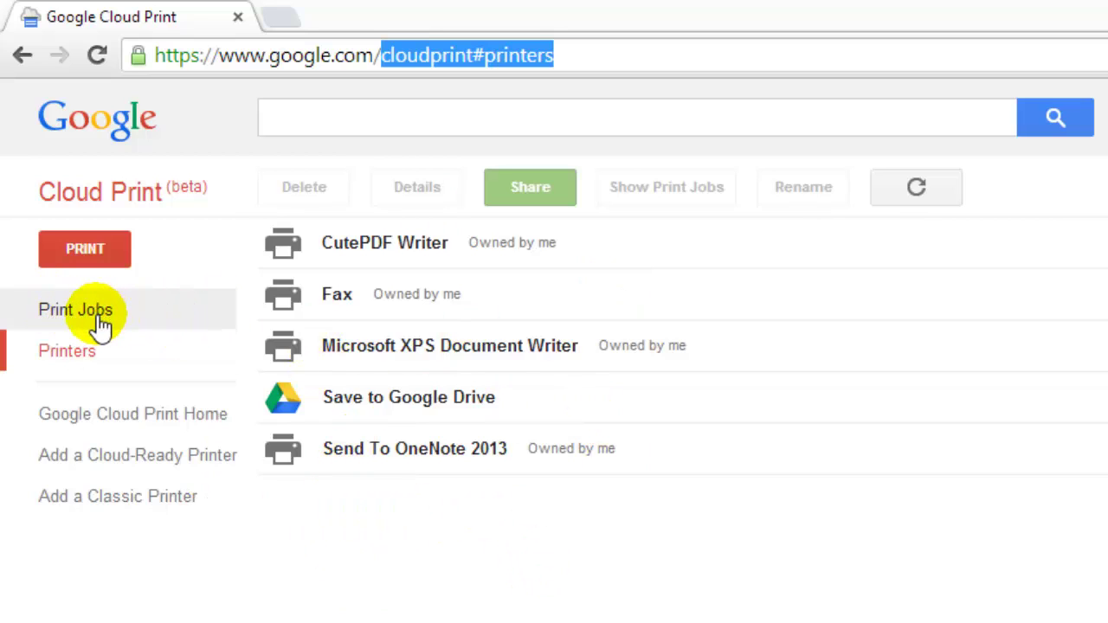
left_click(465, 457)
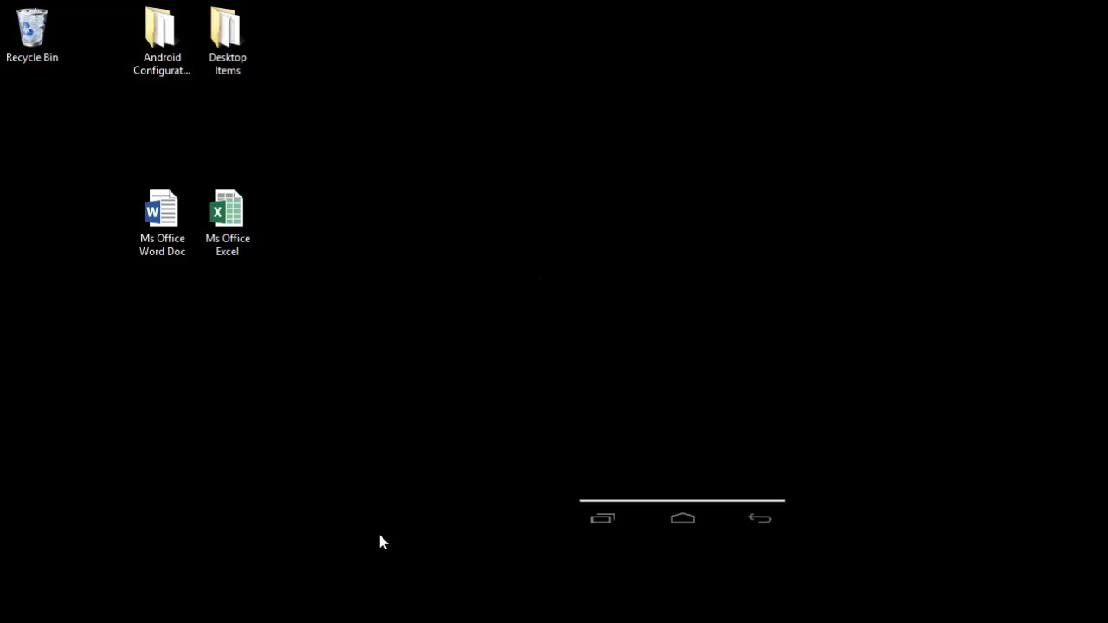
Switch to the Windows 7 virtual machine and open the Computer's system properties
mouse_move(363, 616)
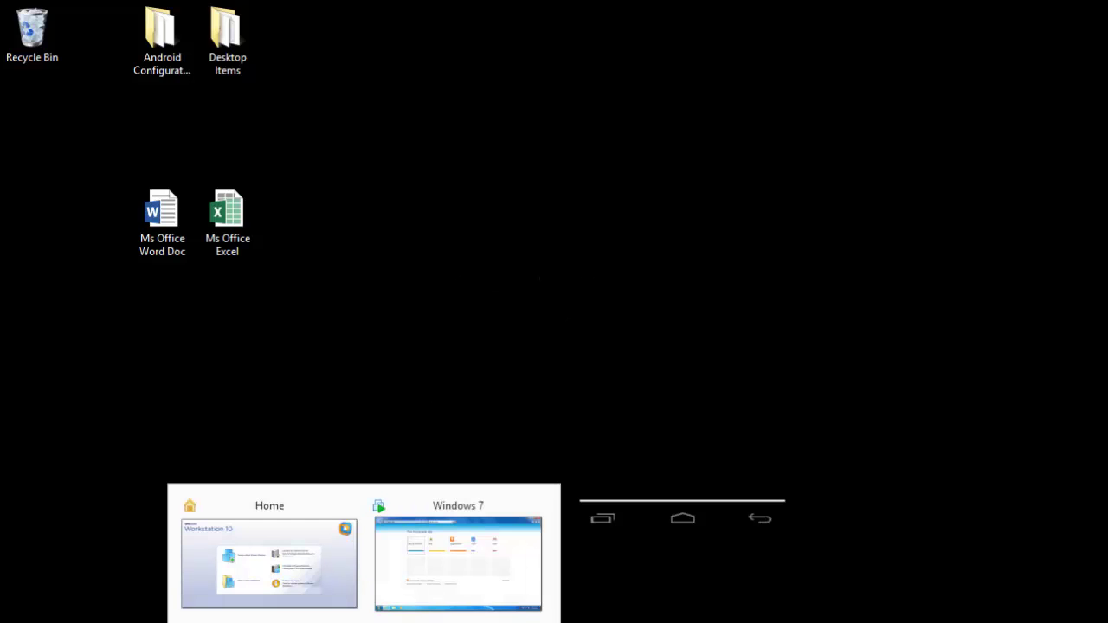
left_click(482, 555)
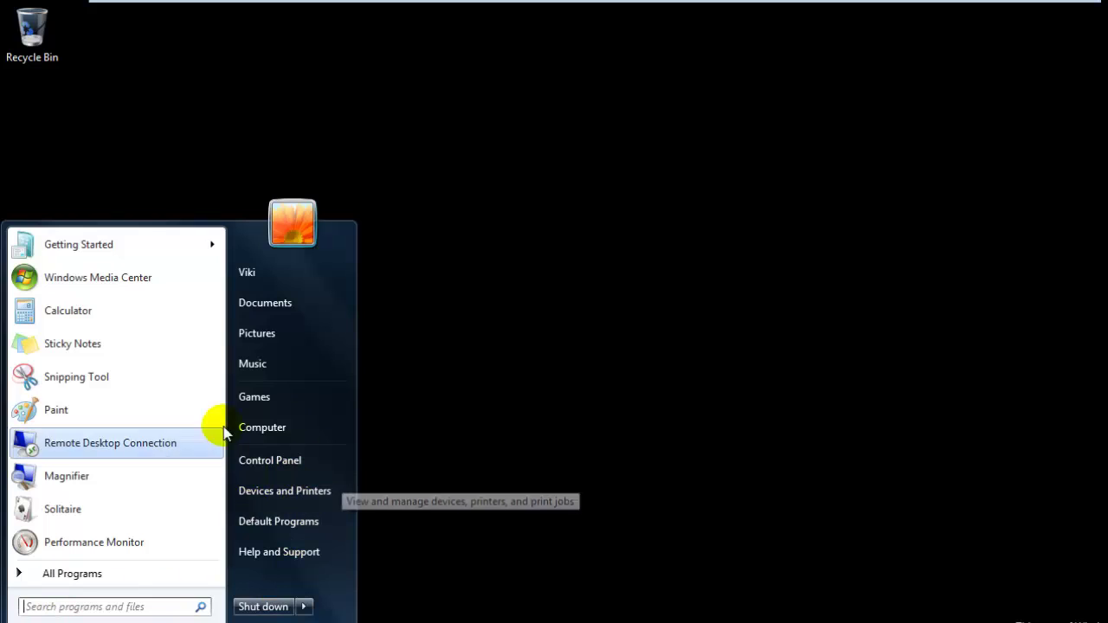
left_click(296, 427)
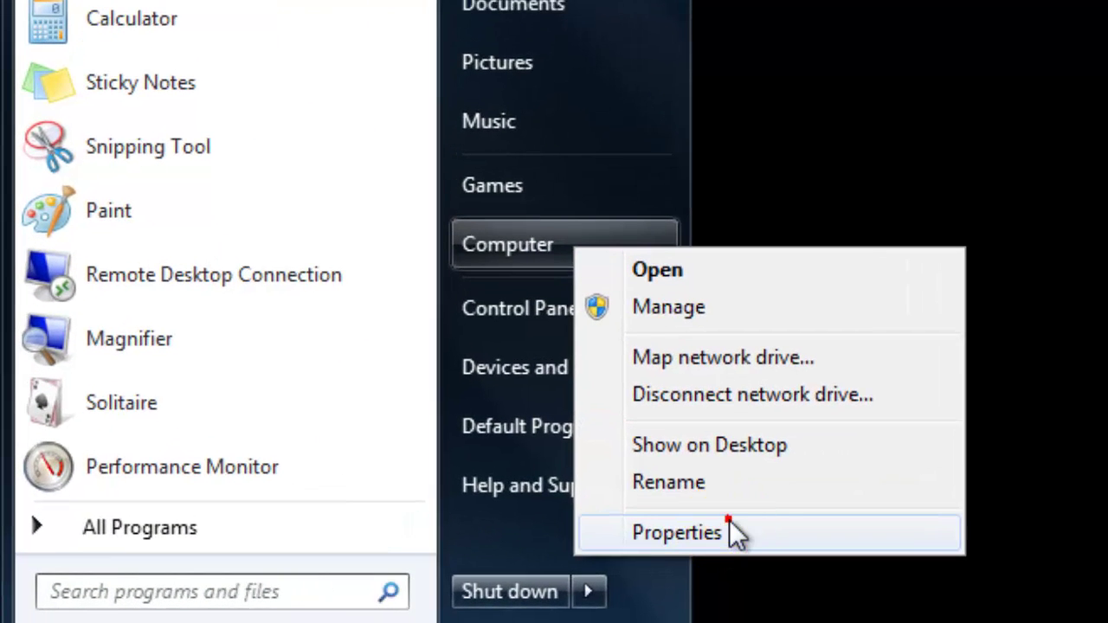
left_click(729, 525)
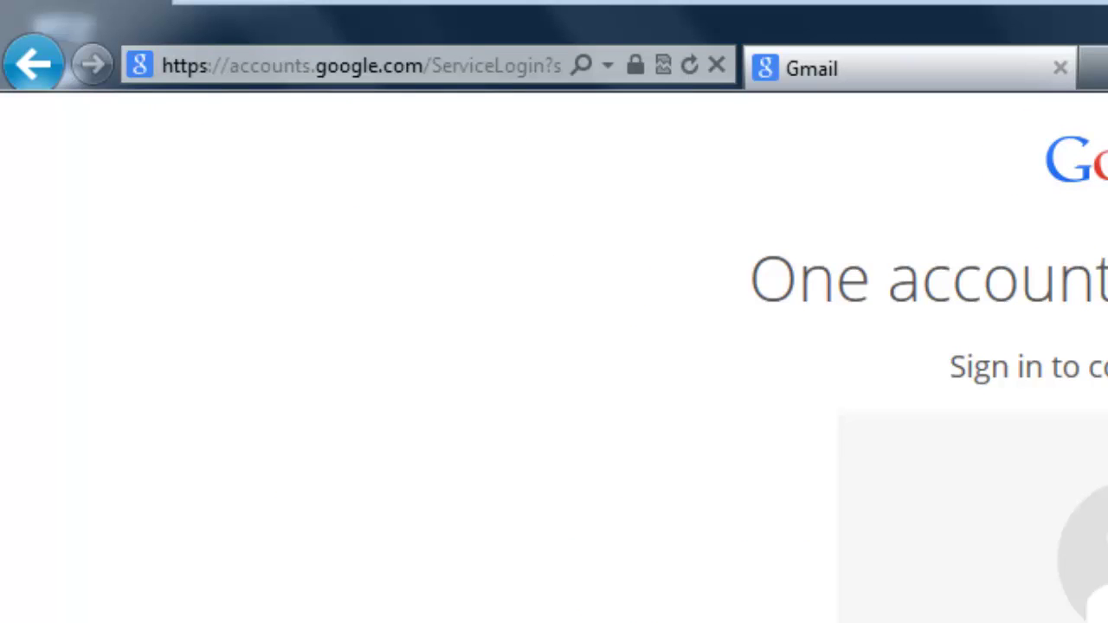
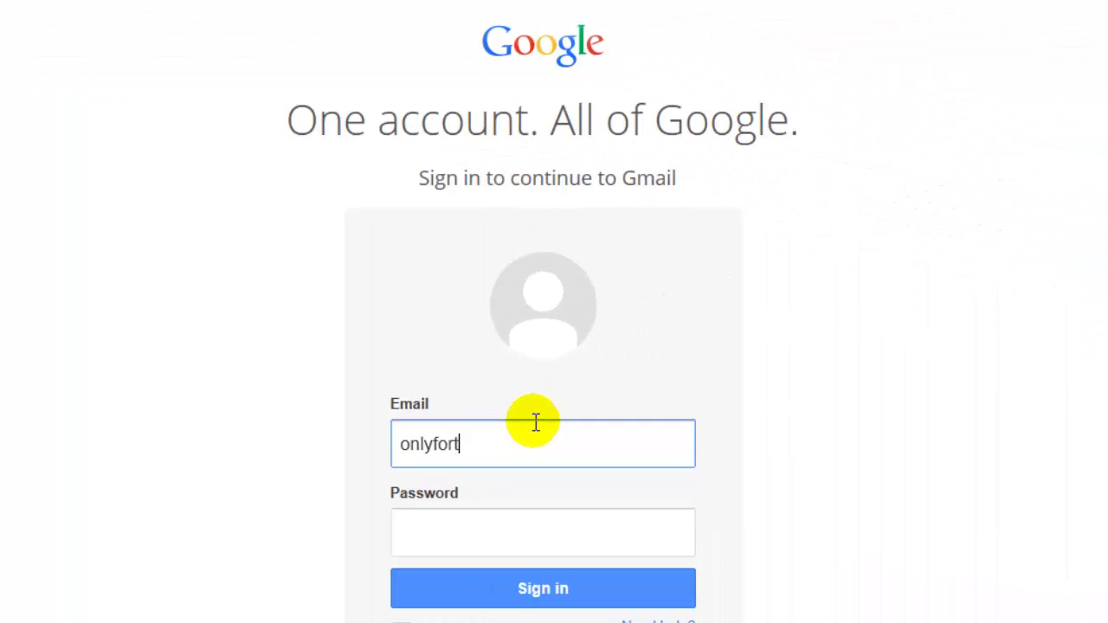
Enter the test account's e-mail, paste its password, and sign in to Gmail
key("Tab")
key("ctrl+v")
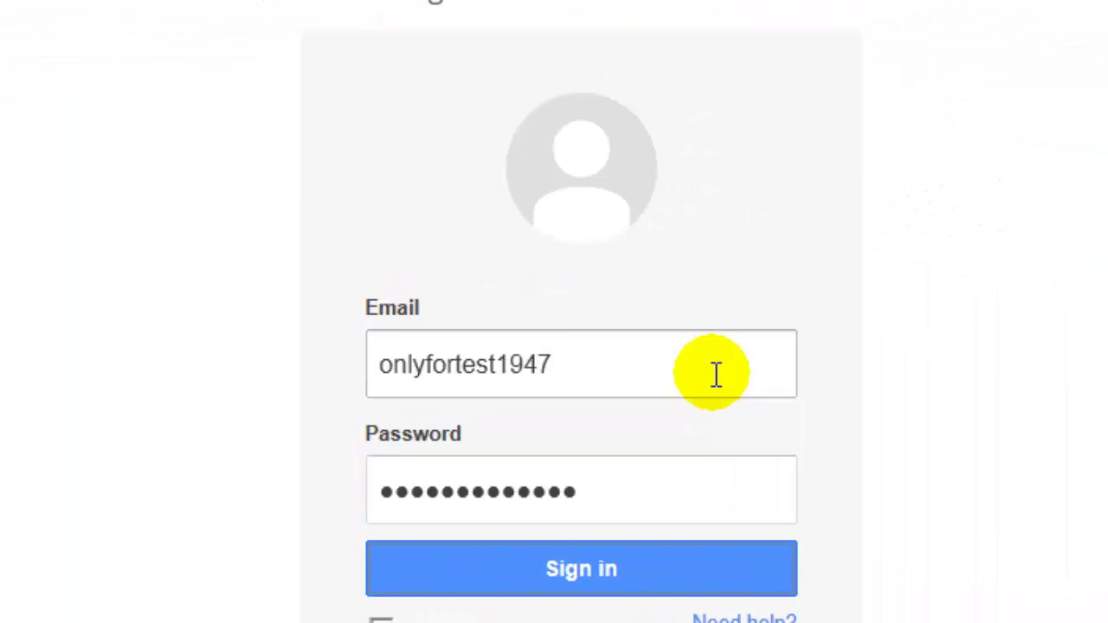
key("Return")
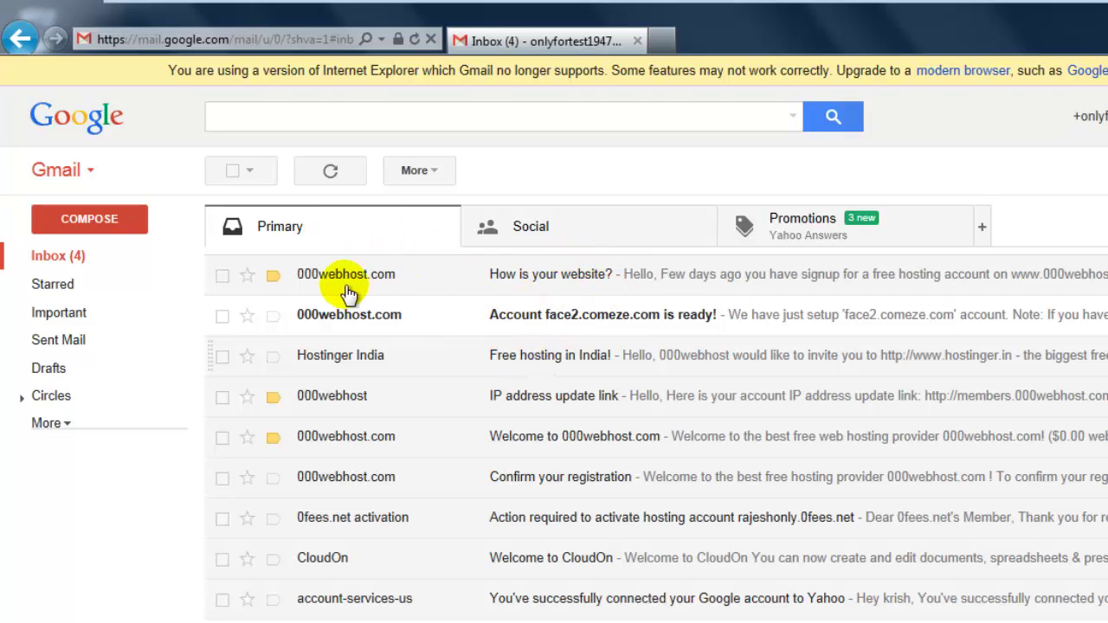
Open the 'How is your website?' email and choose Print from its more-actions menu
left_click(538, 286)
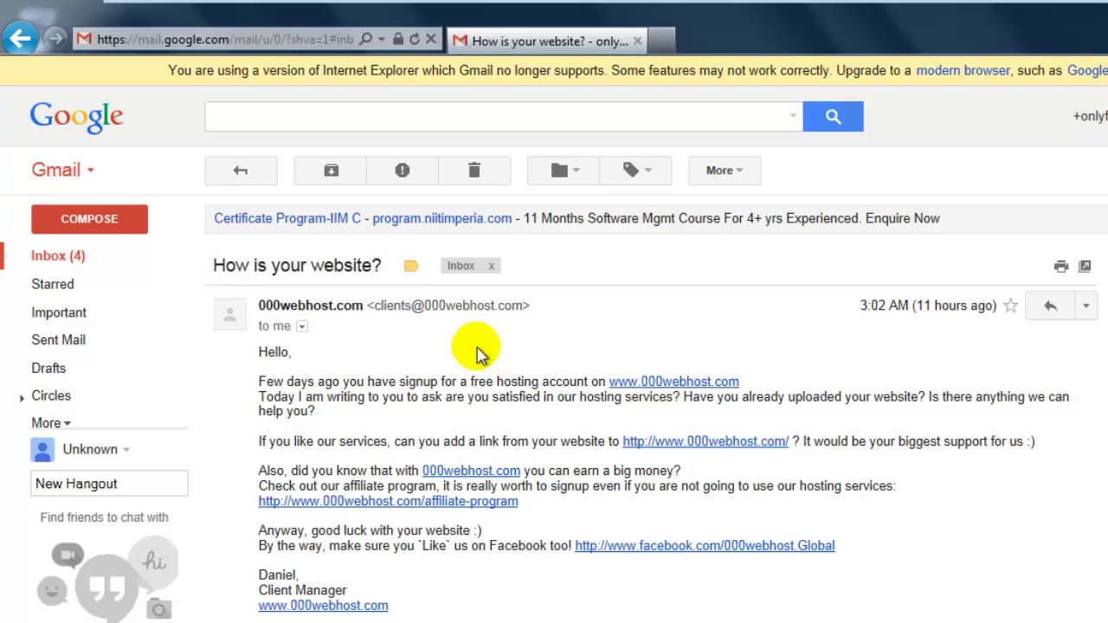
left_click(1086, 313)
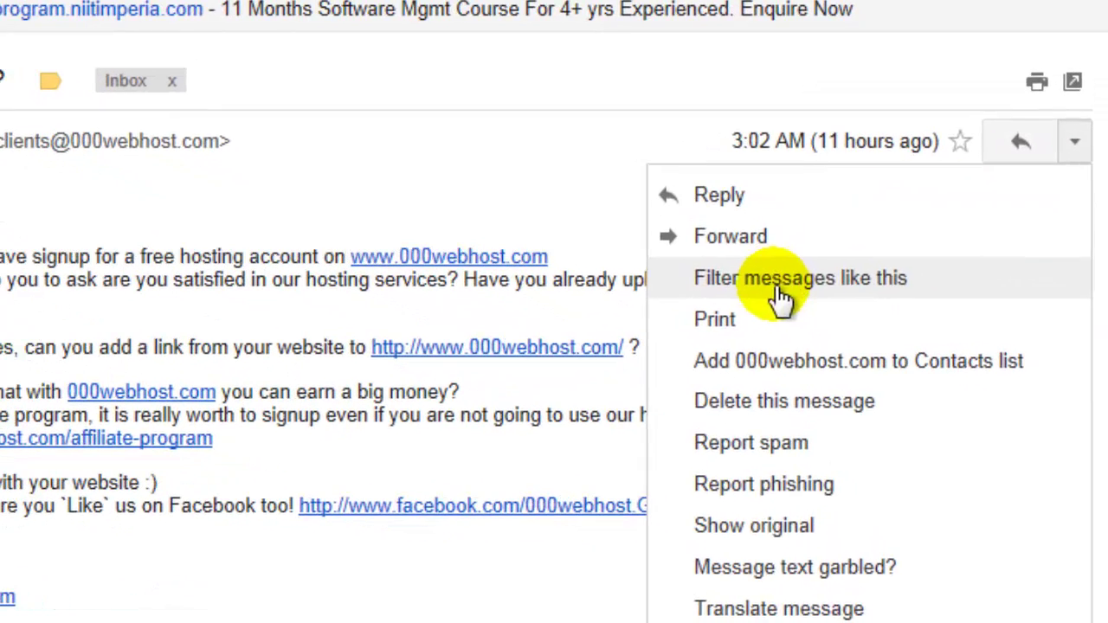
left_click(738, 317)
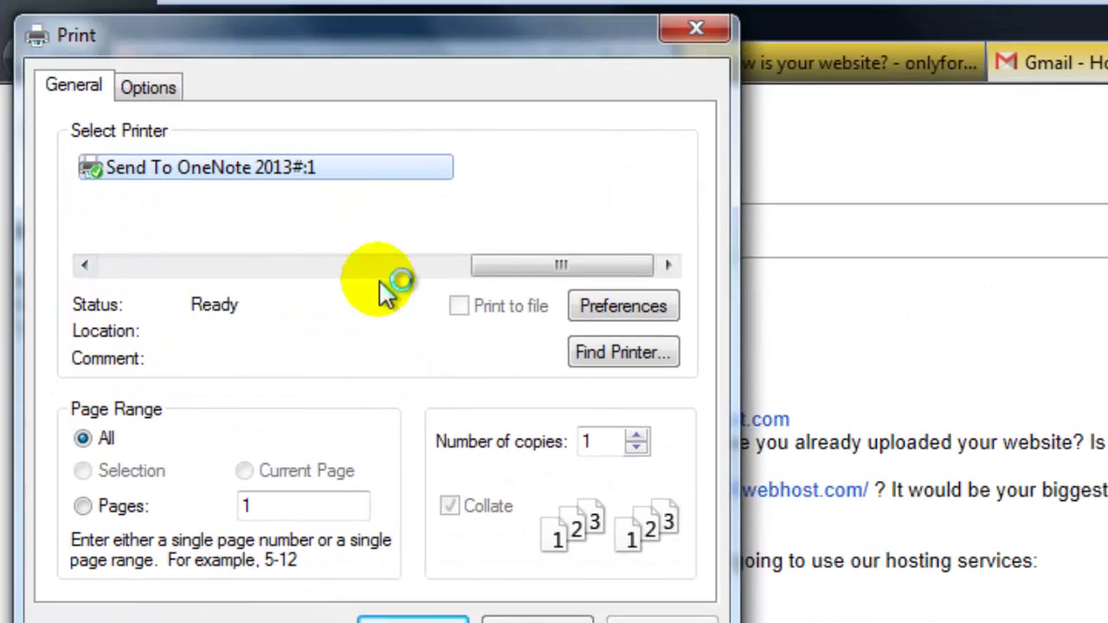
Pick Send To OneNote 2013 as the printer and print the email
left_click(427, 215)
left_click_drag(522, 268, 113, 270)
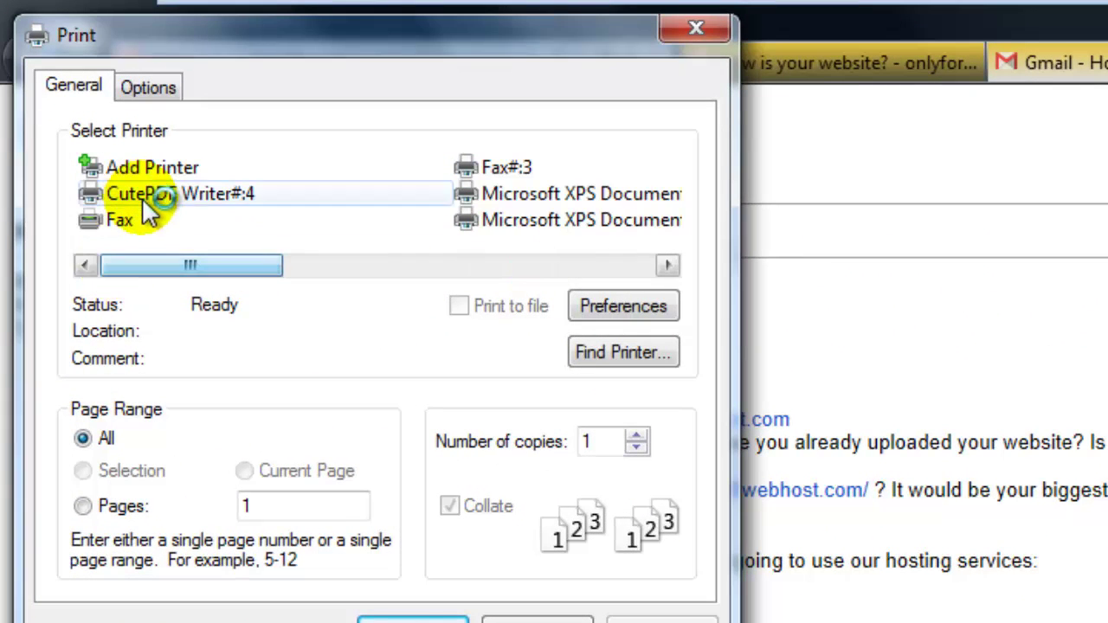
left_click_drag(198, 264, 421, 259)
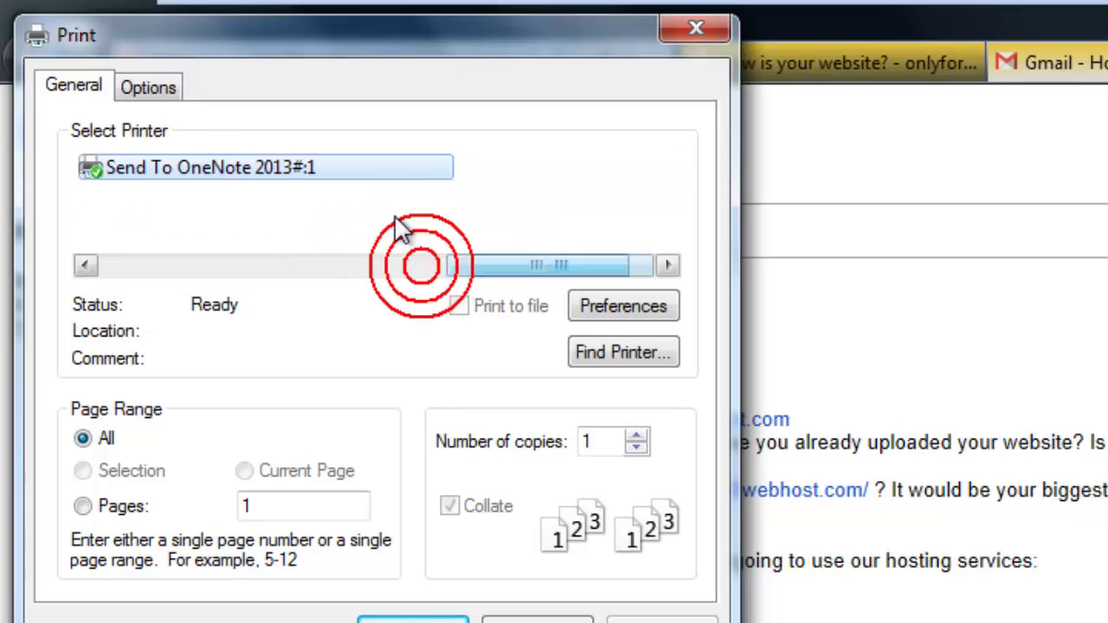
left_click(205, 174)
right_click(208, 173)
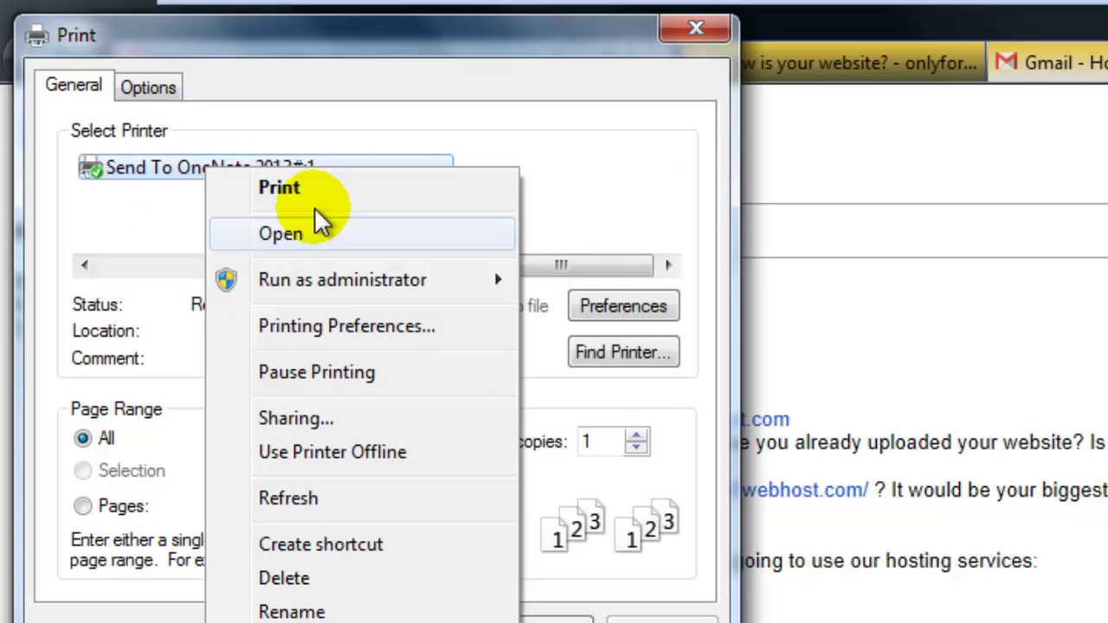
left_click(185, 175)
left_click(178, 167)
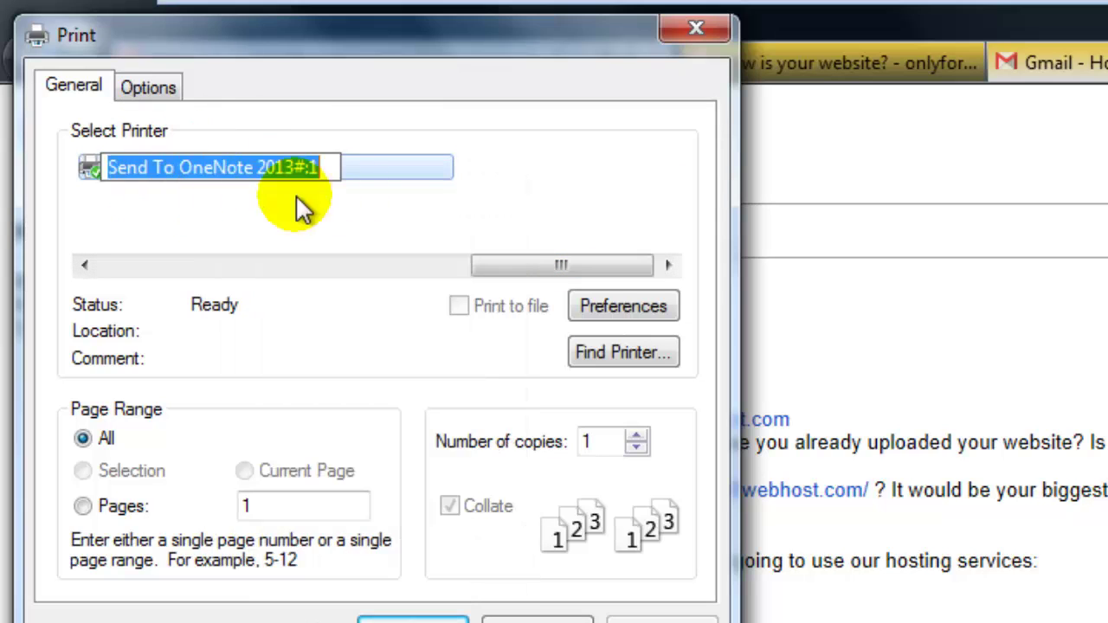
left_click(373, 173)
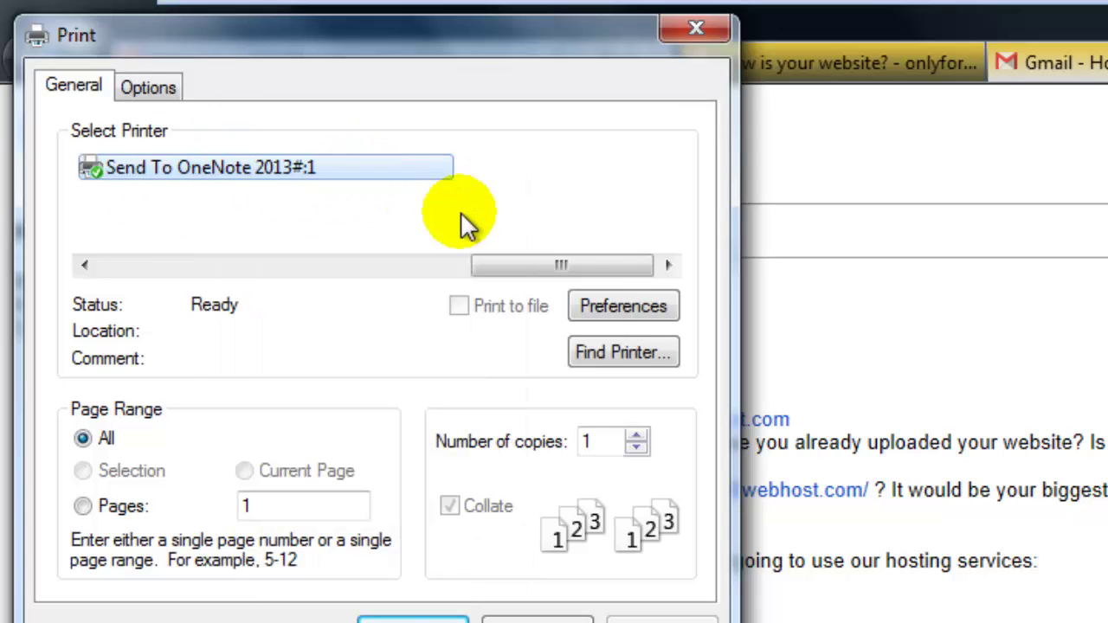
left_click(244, 171)
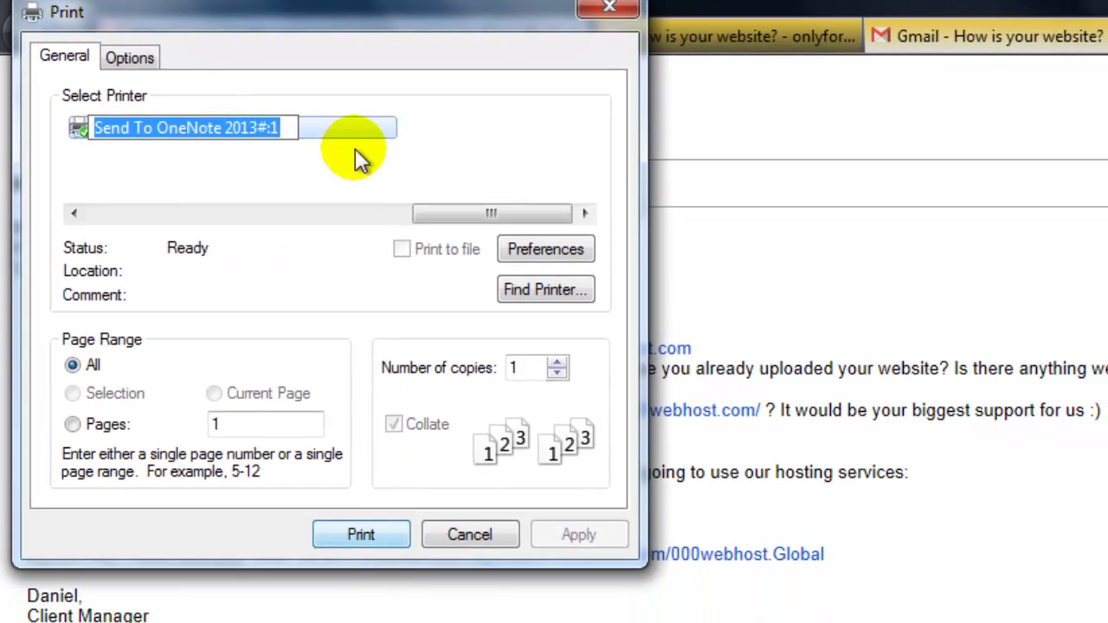
left_click(381, 154)
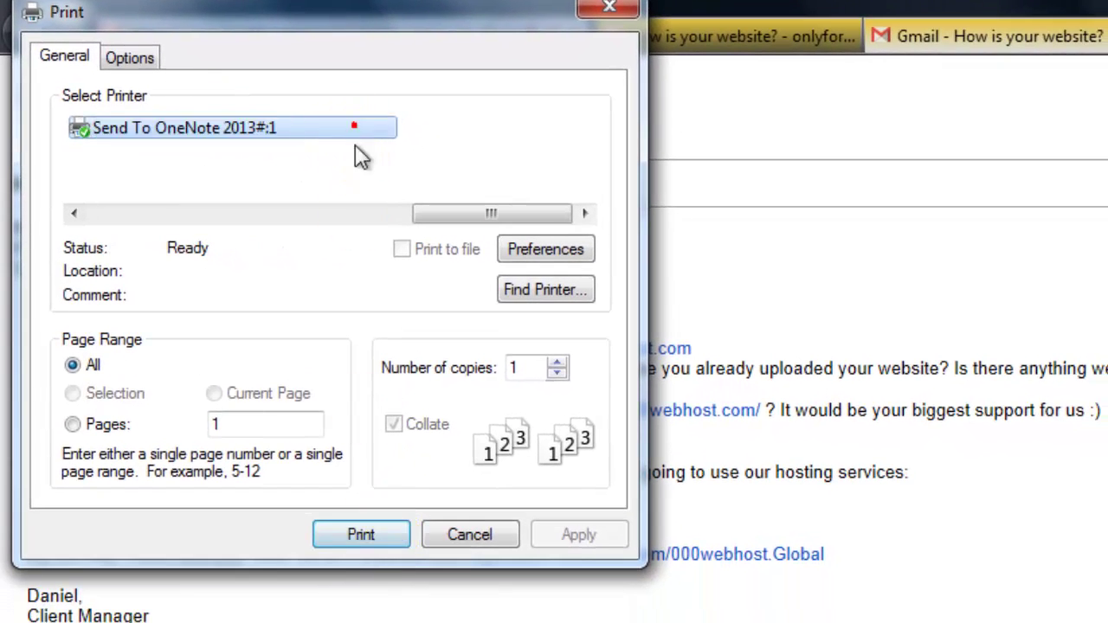
left_click(377, 537)
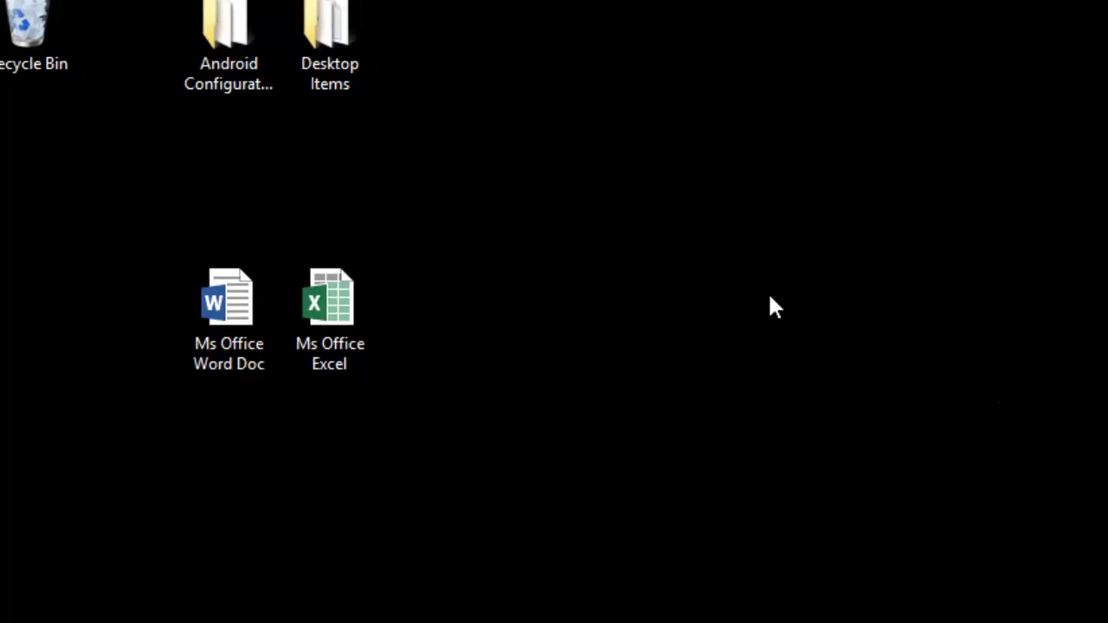
Place the email printout in My Notebook's Quick Notes in OneNote
left_click(786, 315)
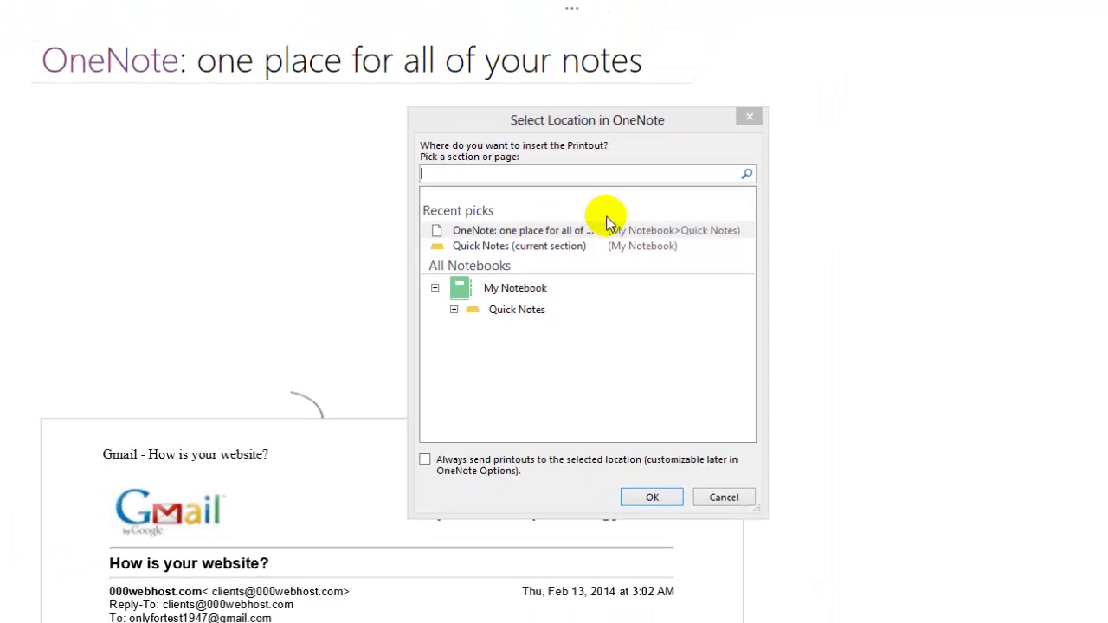
left_click(653, 498)
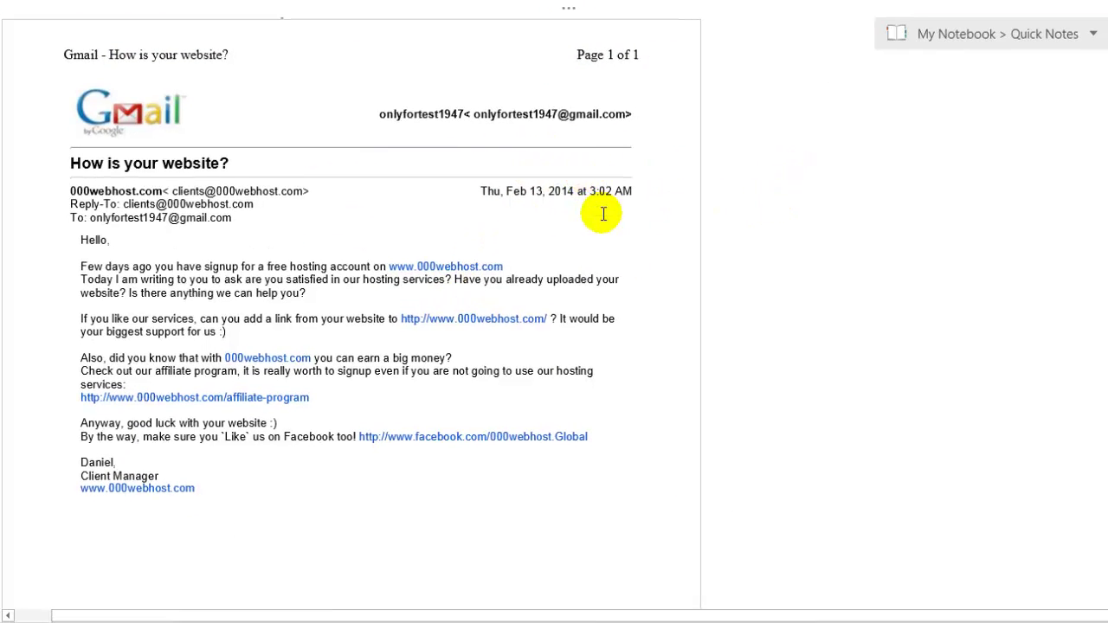
scroll(596, 283, "down", 3)
scroll(599, 239, "up", 3)
scroll(485, 164, "down", 3)
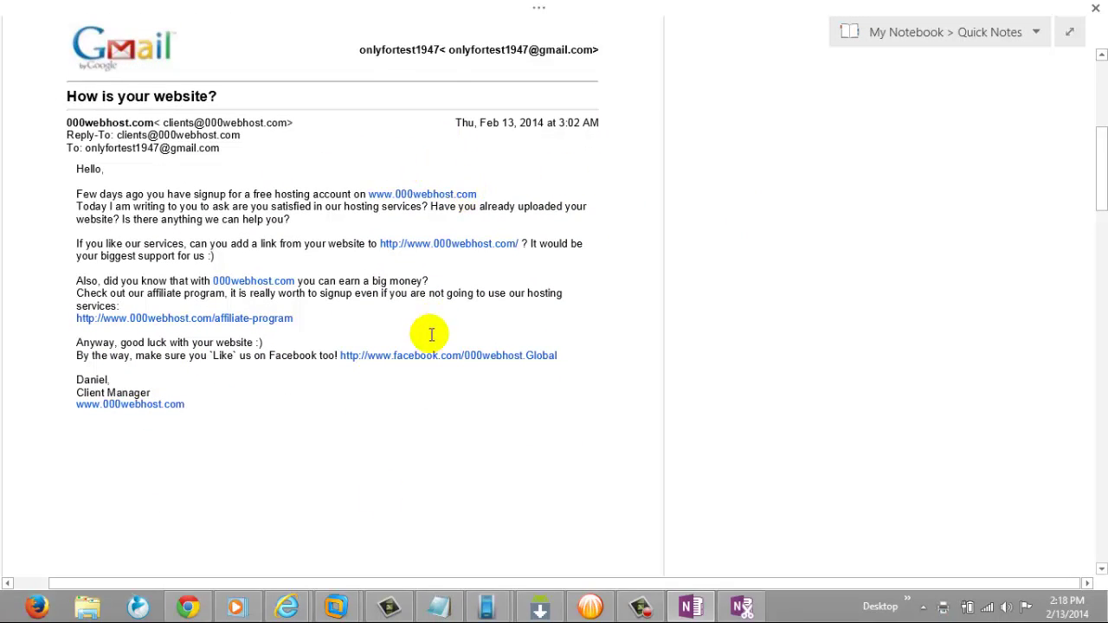
Return from the virtual machine to view the 'How is your website?' page in OneNote
mouse_move(362, 606)
left_click(443, 497)
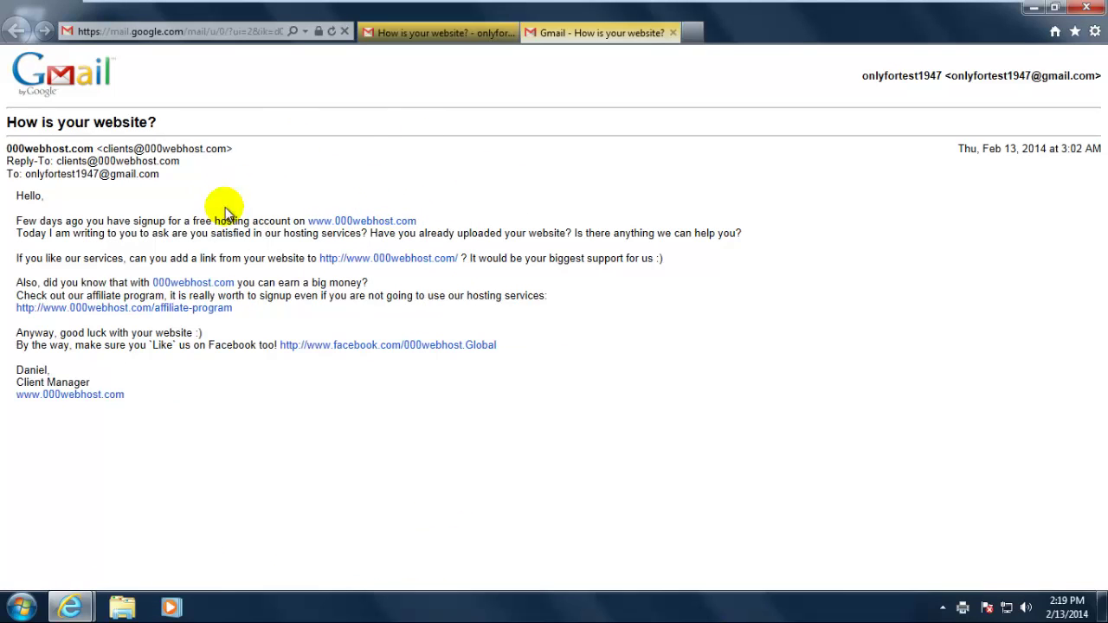
mouse_move(879, 21)
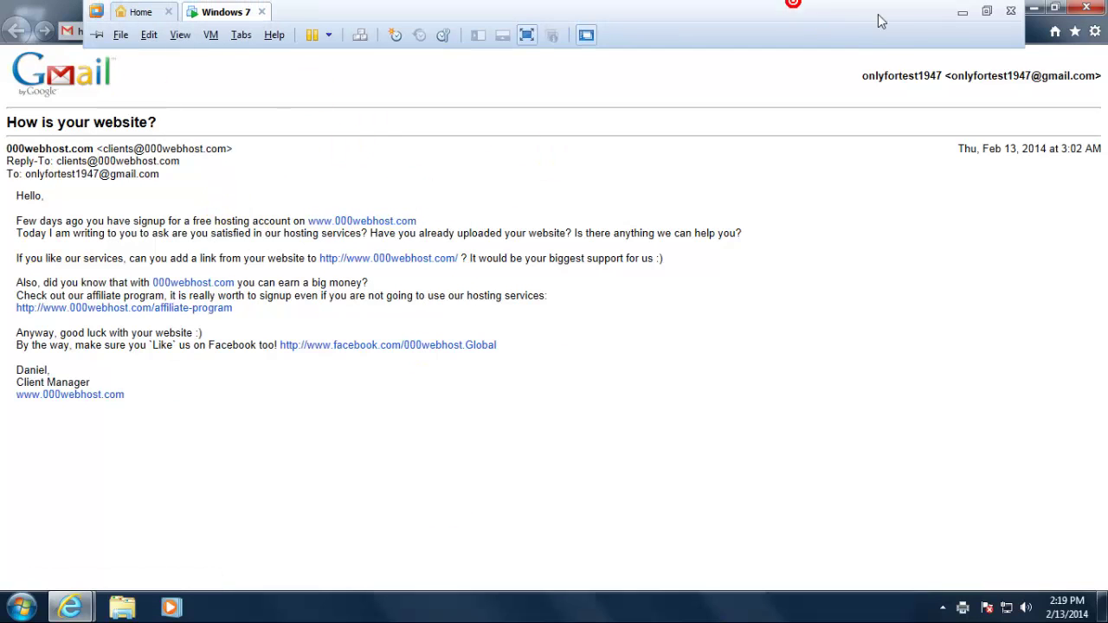
left_click(963, 11)
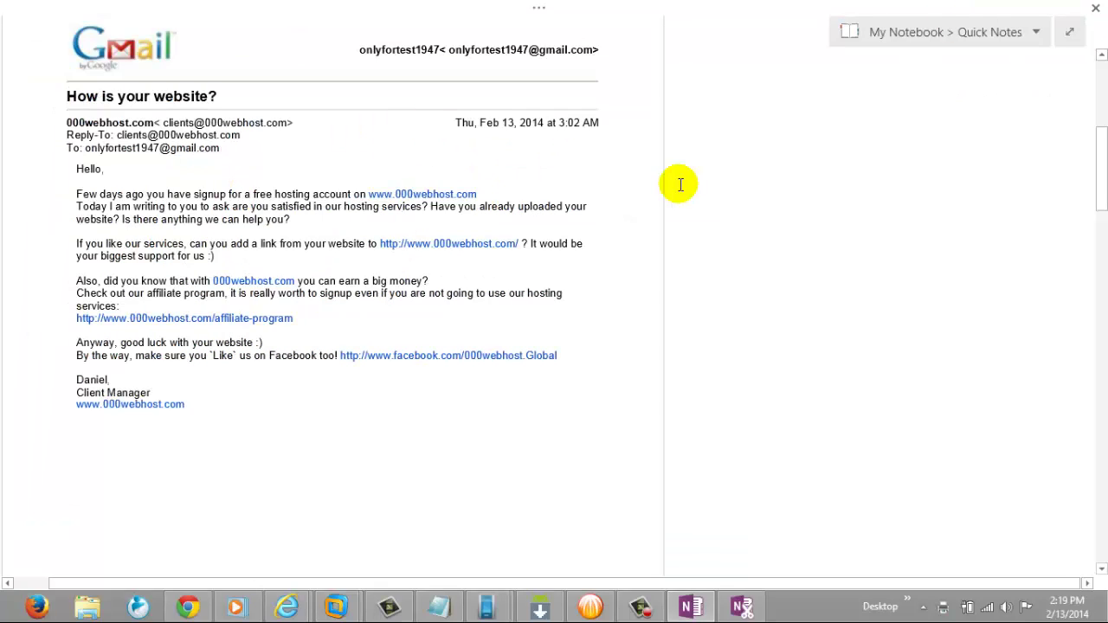